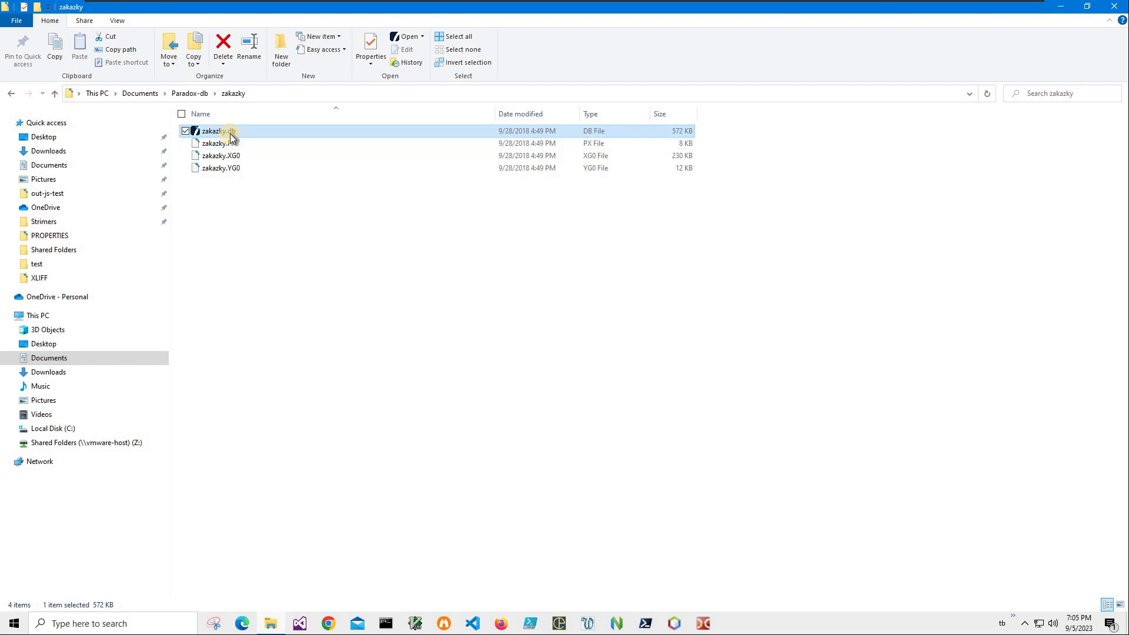
{"action": "double_click", "coordinate": [230, 134]}
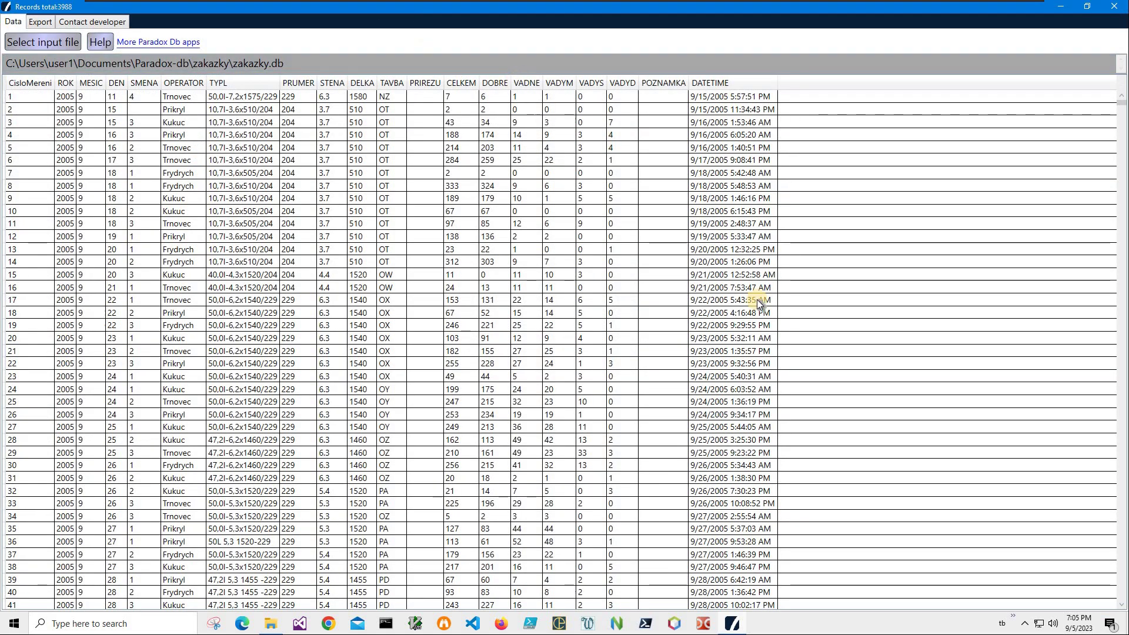
{"action": "left_click_drag", "start_coordinate": [564, 6], "coordinate": [516, 78]}
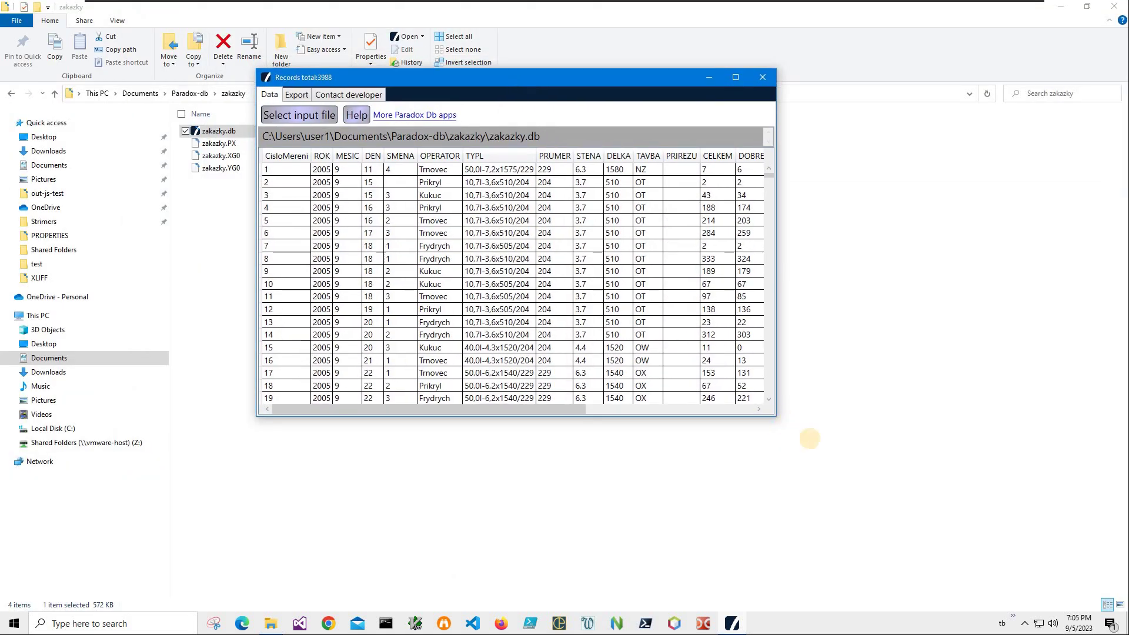
{"action": "left_click_drag", "start_coordinate": [775, 415], "coordinate": [898, 485]}
{"action": "left_click_drag", "start_coordinate": [754, 479], "coordinate": [876, 479]}
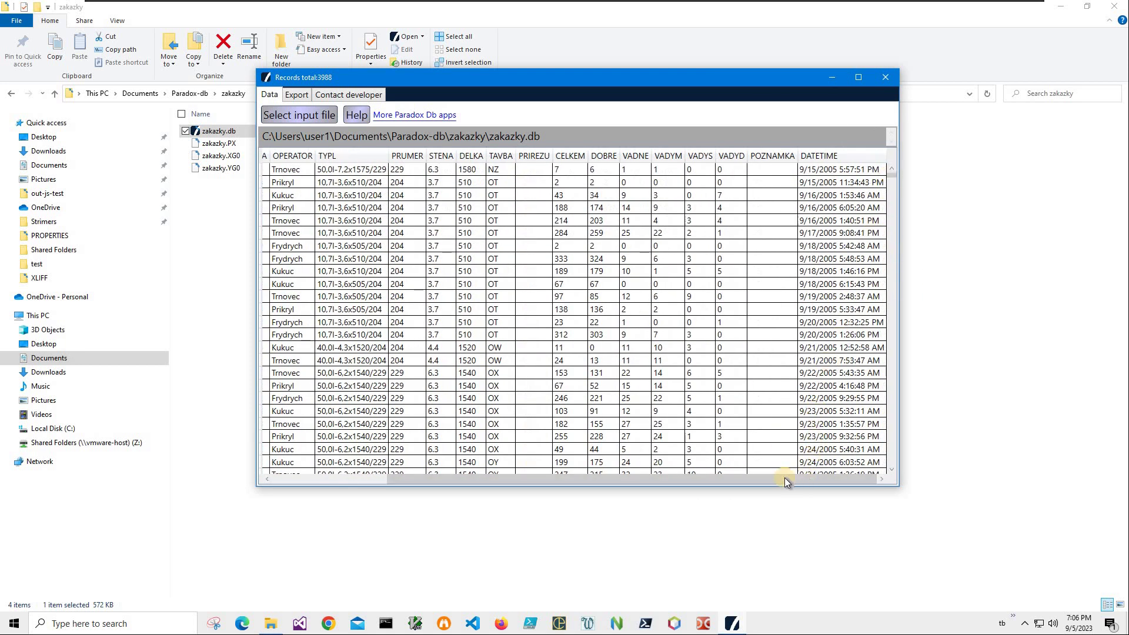
{"action": "scroll", "coordinate": [663, 475], "scroll_direction": "left", "scroll_amount": 5}
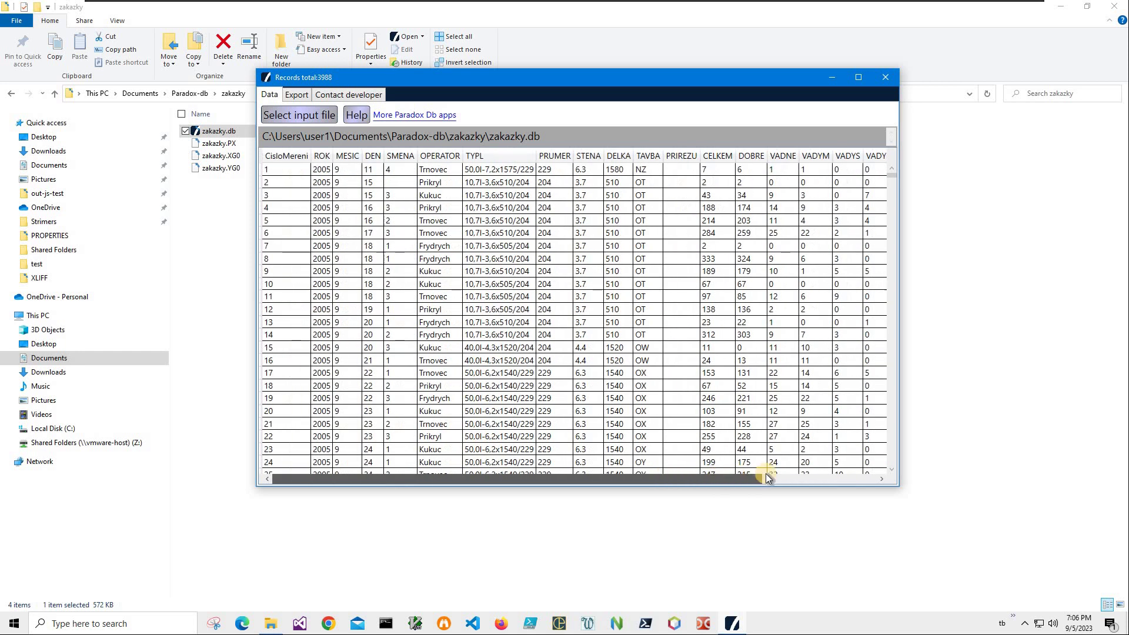
{"action": "scroll", "coordinate": [823, 475], "scroll_direction": "right", "scroll_amount": 5}
{"action": "left_click_drag", "start_coordinate": [891, 176], "coordinate": [893, 473]}
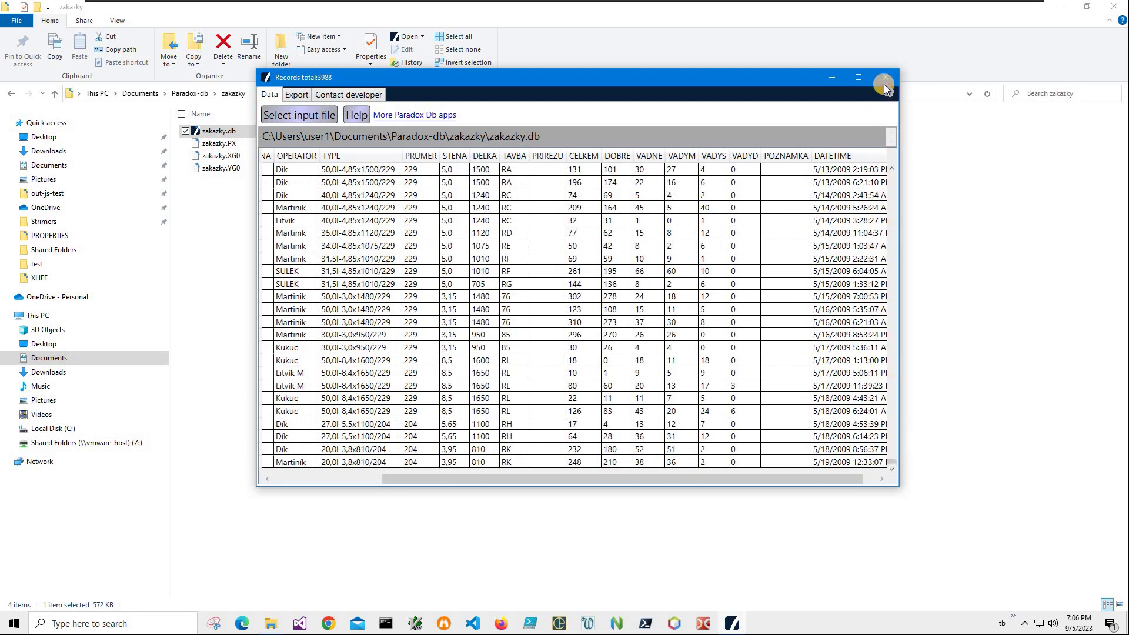
{"action": "left_click", "coordinate": [337, 623]}
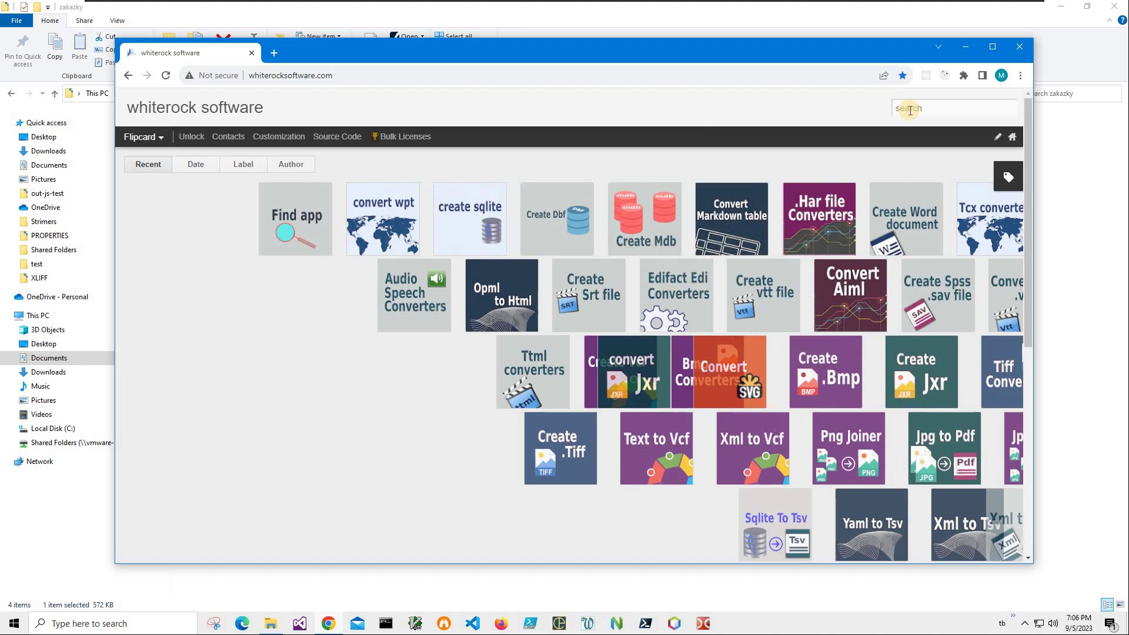
- Search the whiterocksoftware.com site for 'paradox to access'
{"action": "left_click", "coordinate": [910, 111]}
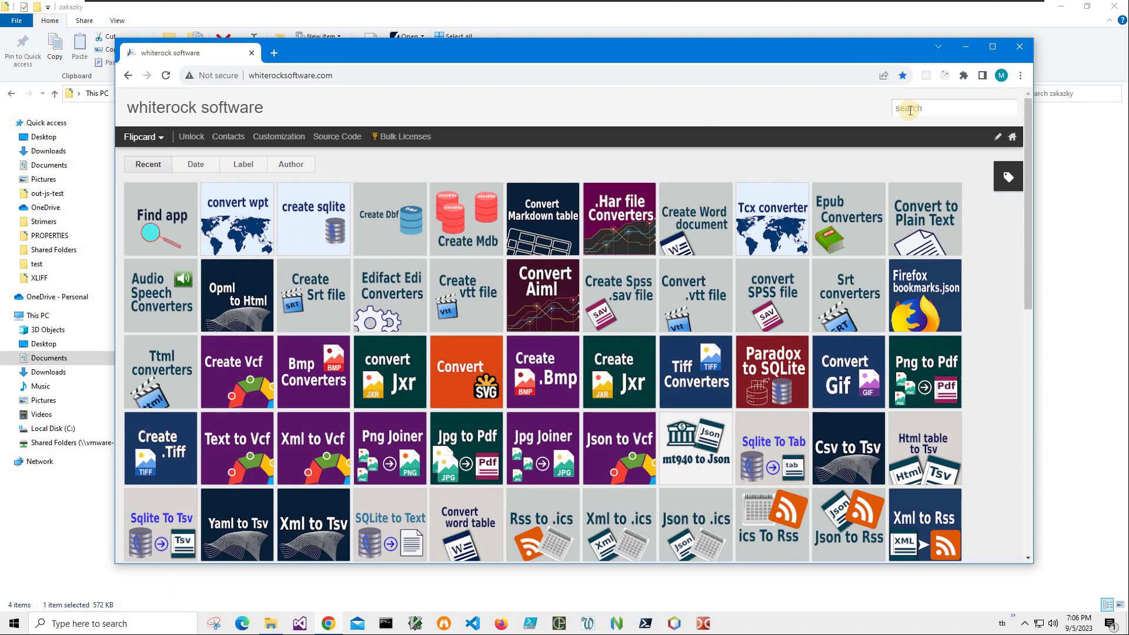
{"action": "type", "text": "paradox to acc"}
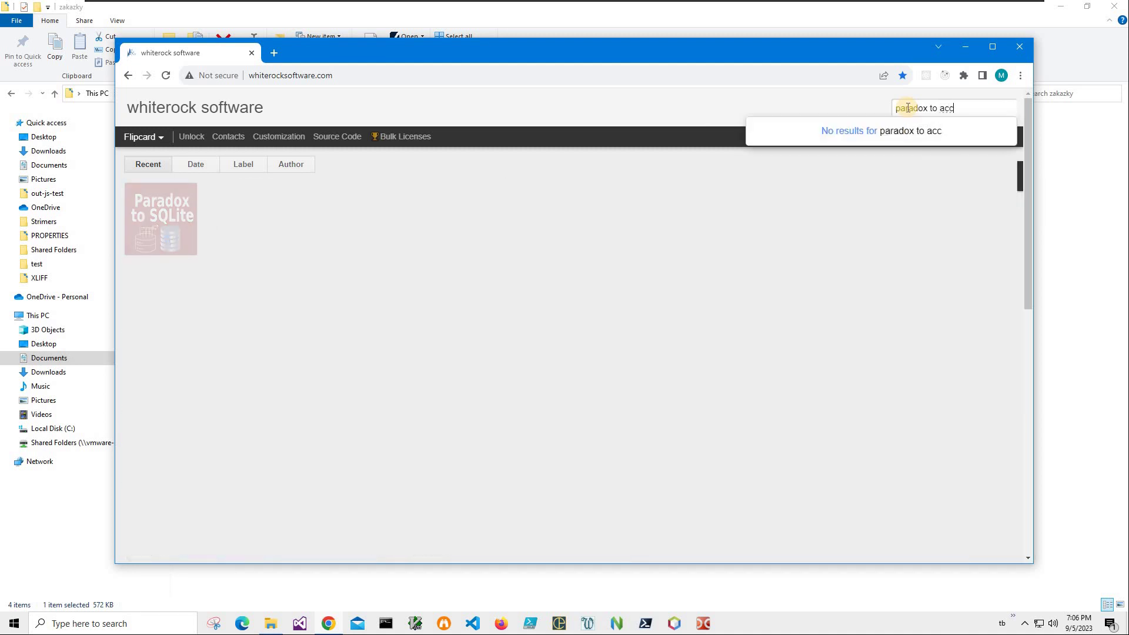
{"action": "type", "text": "ess"}
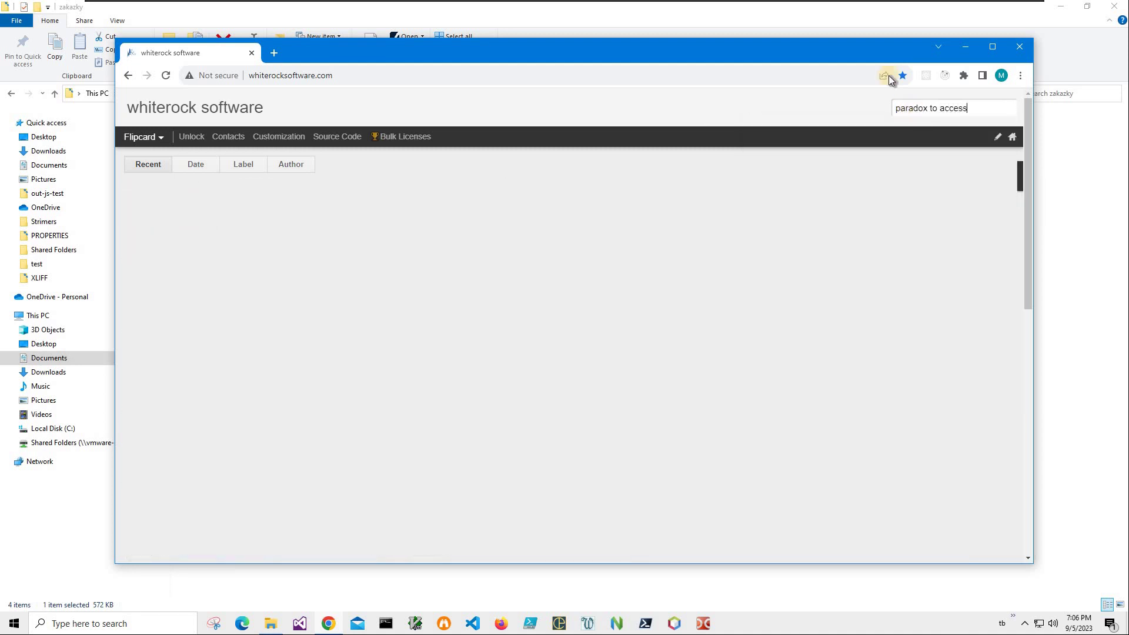
{"action": "key", "text": "Return"}
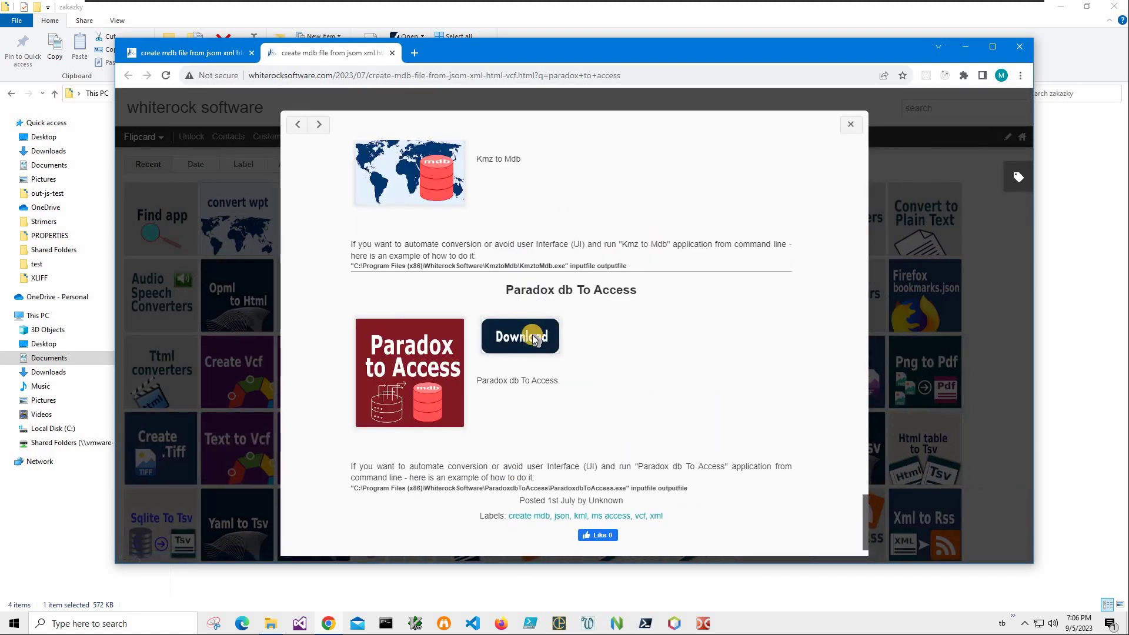
- Download ParadoxdbToAccessSetup.zip (6.5 MB) from the Paradox db To Access post
{"action": "left_click", "coordinate": [532, 337]}
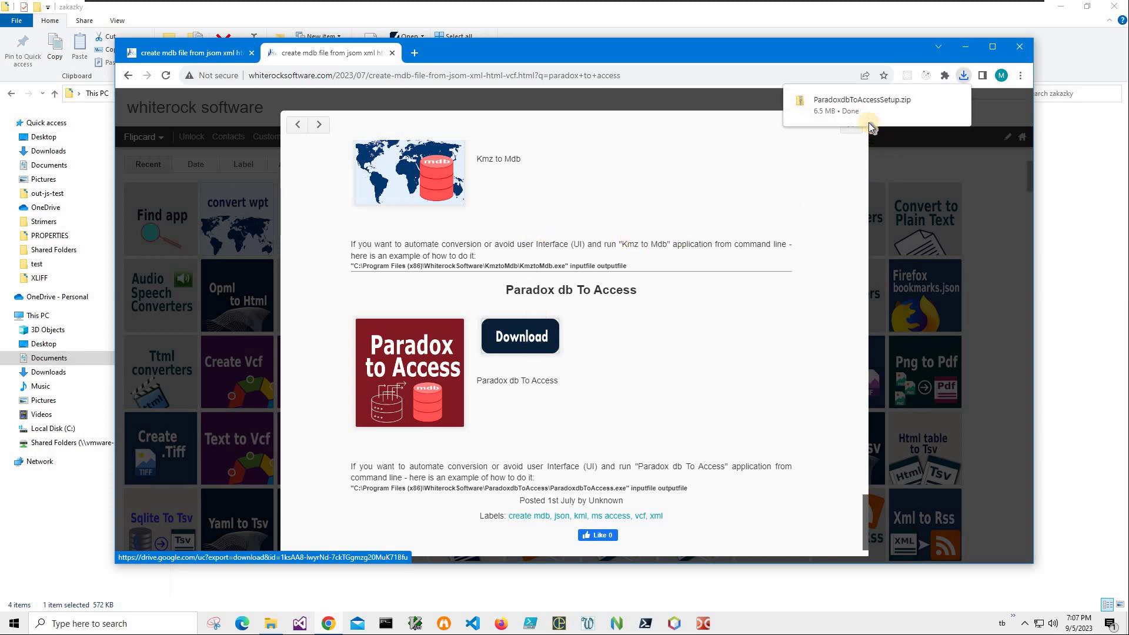
{"action": "mouse_move", "coordinate": [839, 108]}
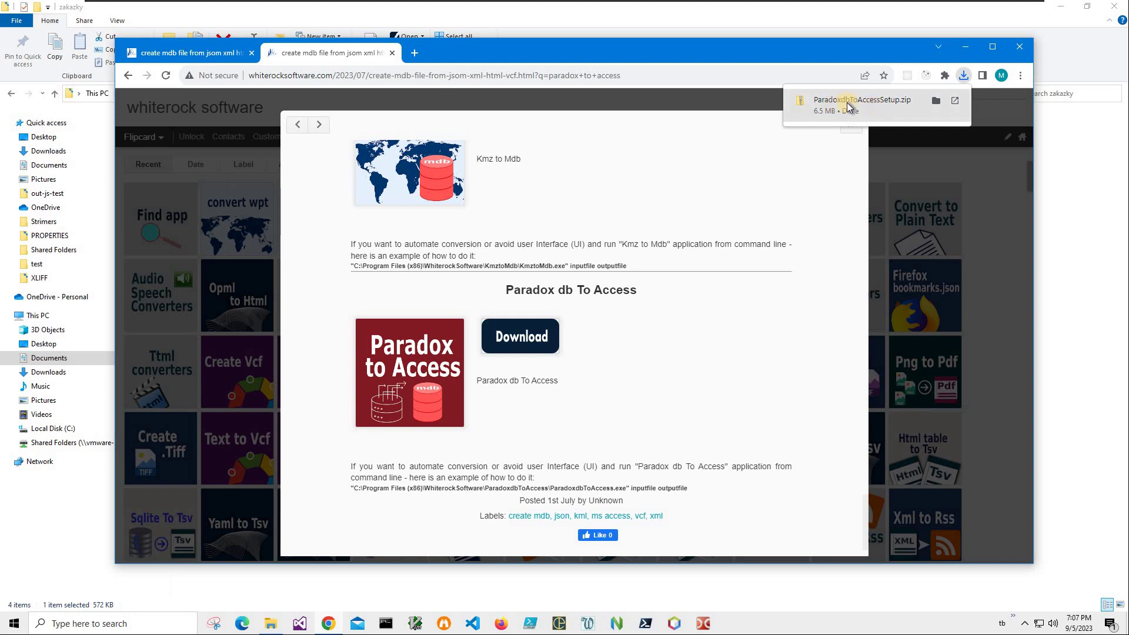
- Run ParadoxdbToAccessSetup.msi from the zip past the SmartScreen warning, then close the folder
{"action": "left_click", "coordinate": [874, 115]}
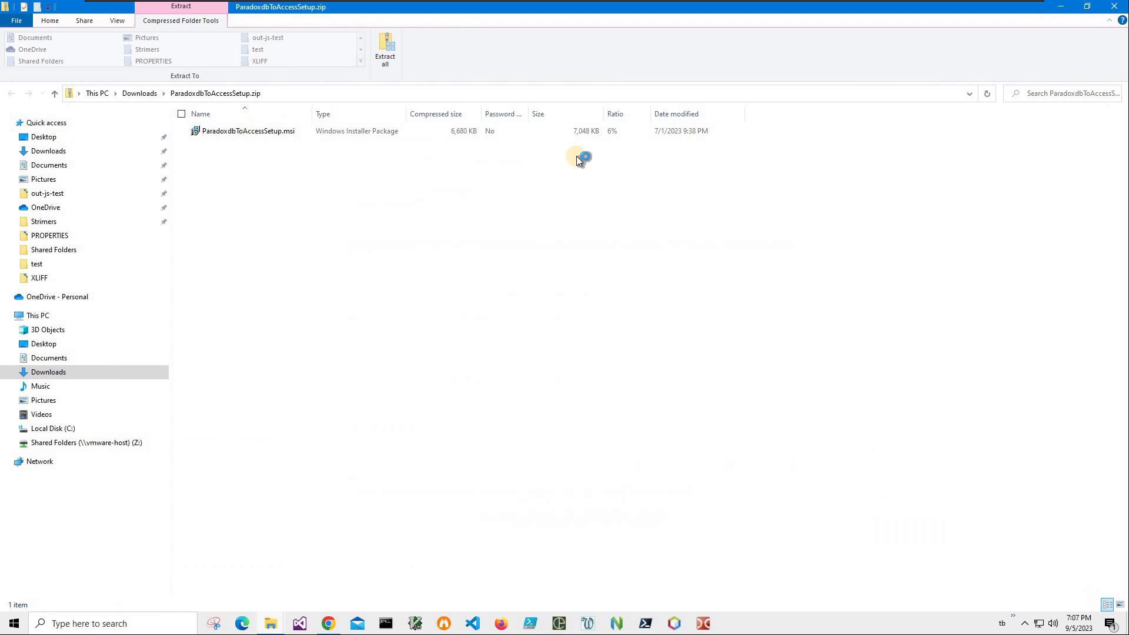
{"action": "double_click", "coordinate": [566, 133]}
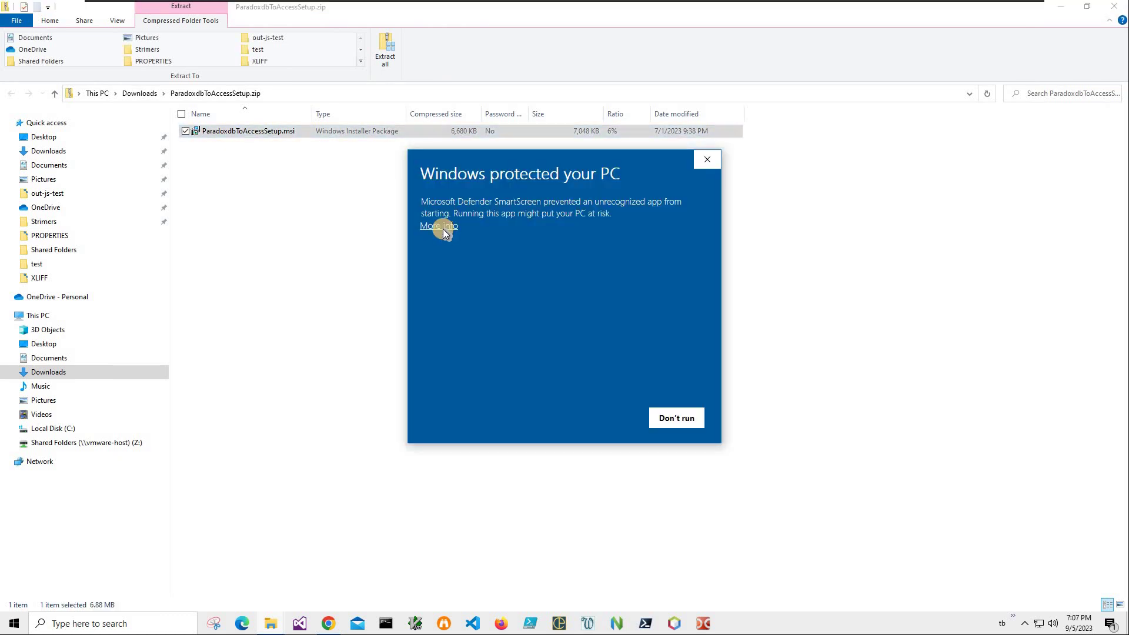
{"action": "left_click", "coordinate": [442, 230]}
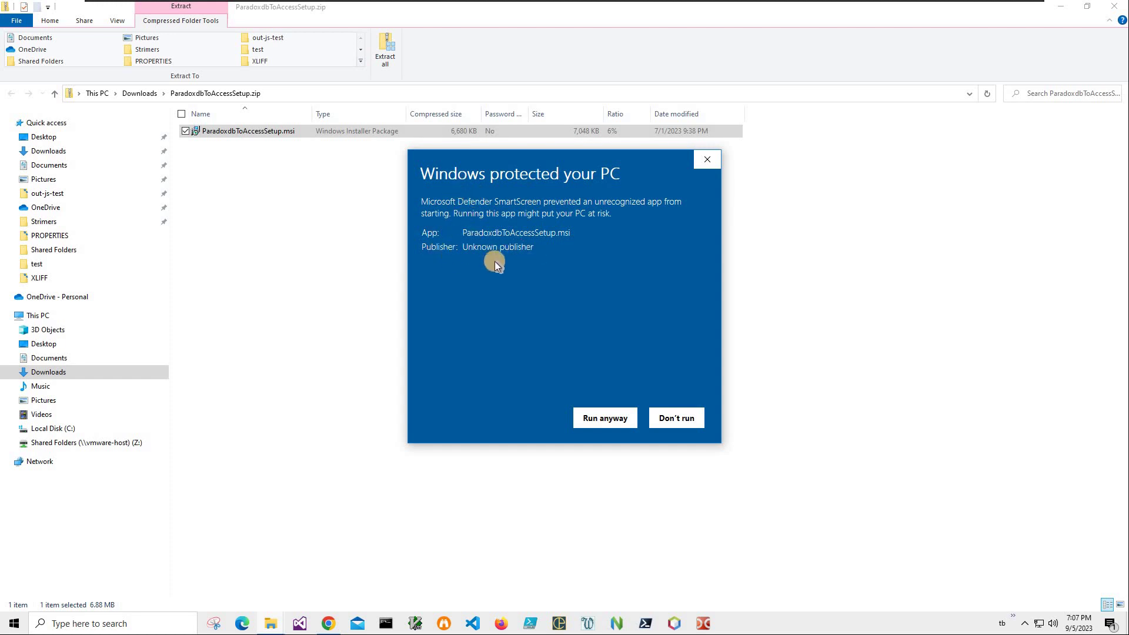
{"action": "left_click_drag", "start_coordinate": [495, 261], "coordinate": [599, 413]}
{"action": "left_click", "coordinate": [600, 414]}
{"action": "left_click", "coordinate": [627, 405]}
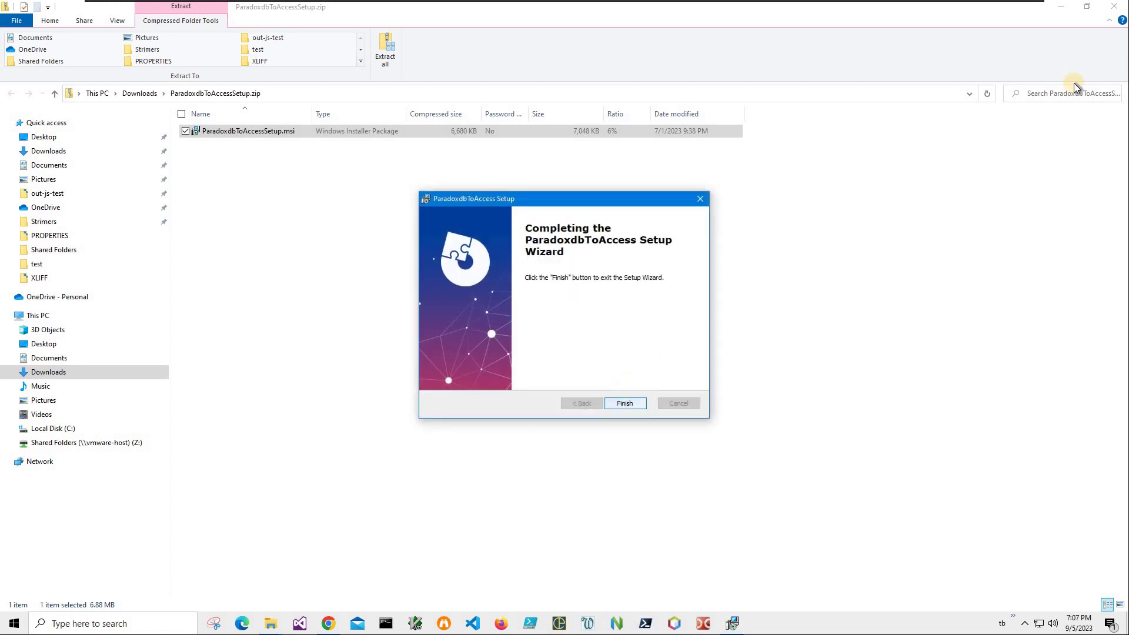
{"action": "left_click", "coordinate": [1113, 8]}
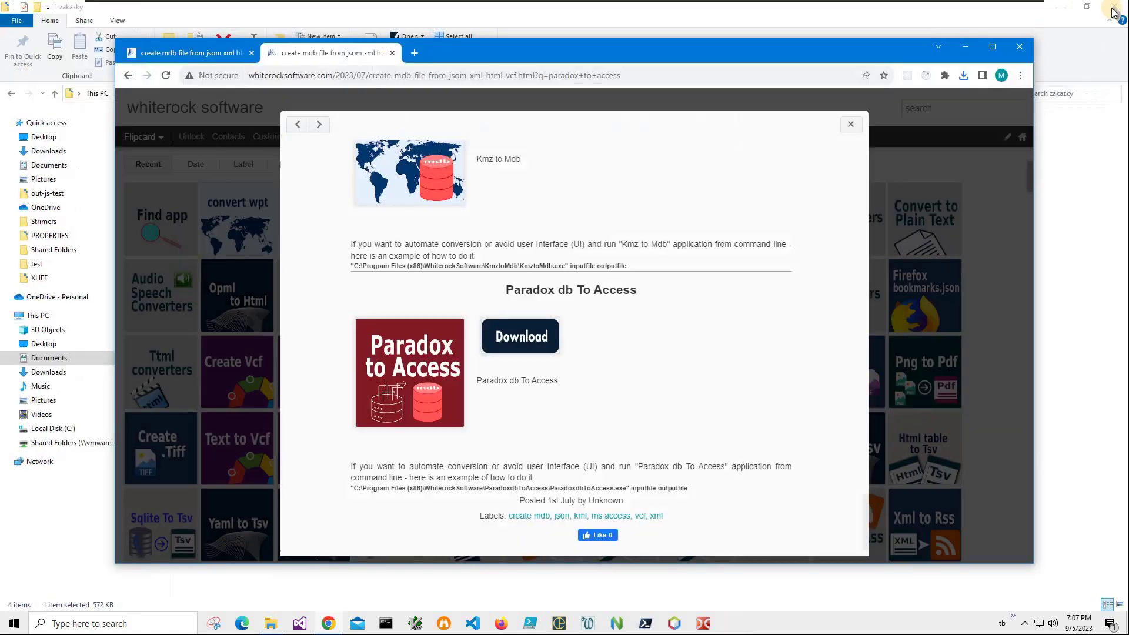
- Close the zakazky folder and launch Paradox db To Access from its desktop shortcut
{"action": "left_click", "coordinate": [1113, 7]}
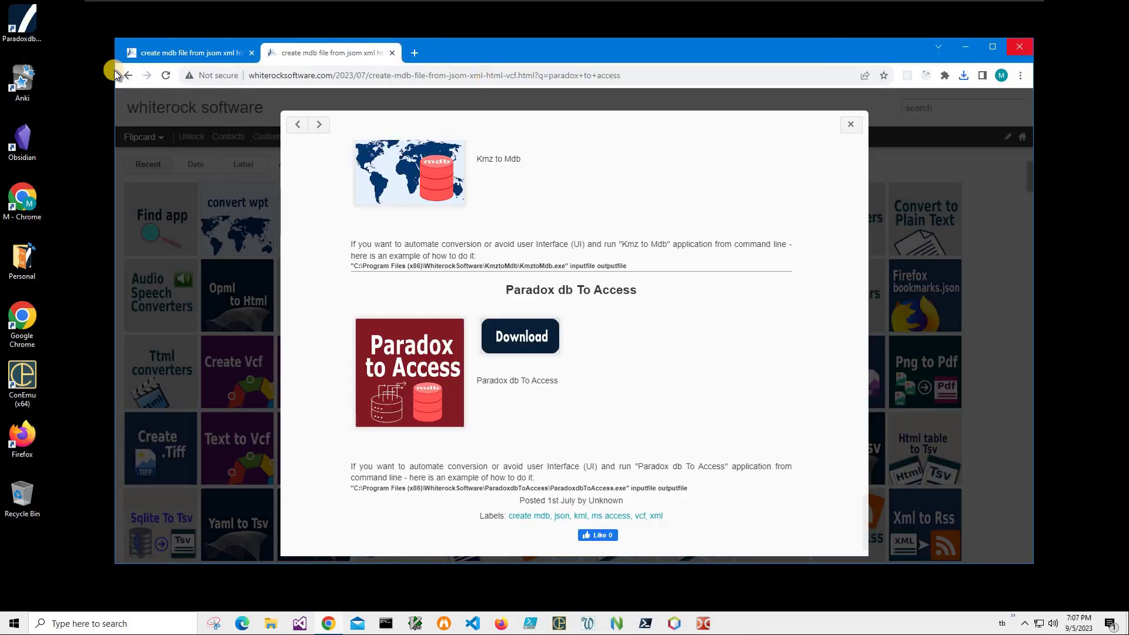
{"action": "key", "text": "super+d"}
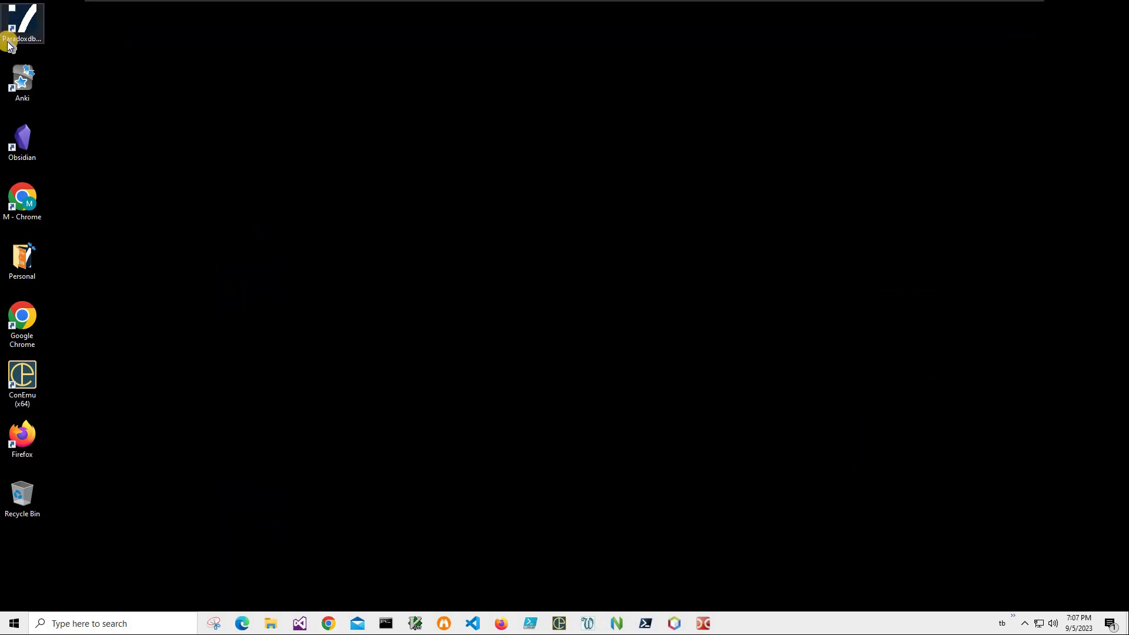
{"action": "left_click", "coordinate": [11, 38]}
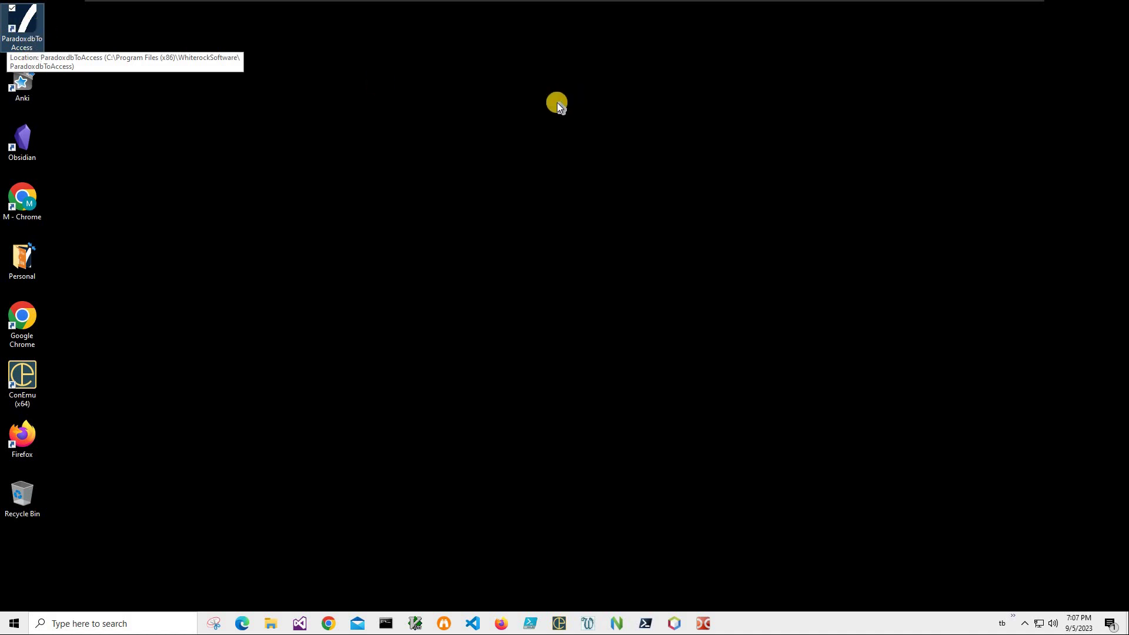
{"action": "key", "text": "Return"}
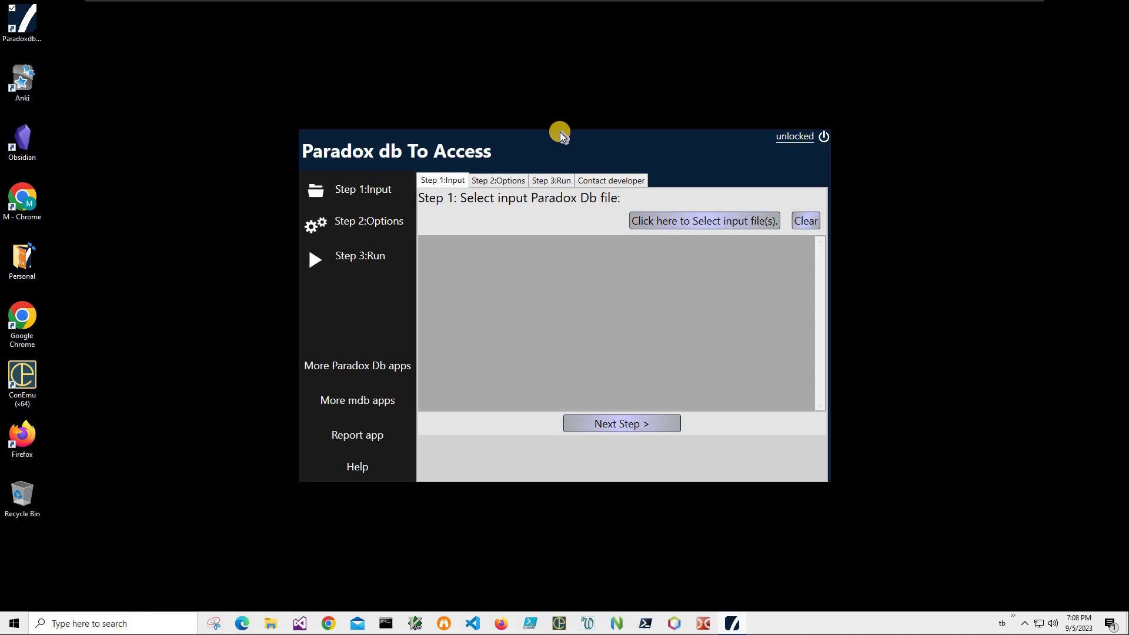
- Choose zakazky.db from Documents\Paradox-db\zakazky as the input file
{"action": "left_click", "coordinate": [700, 228]}
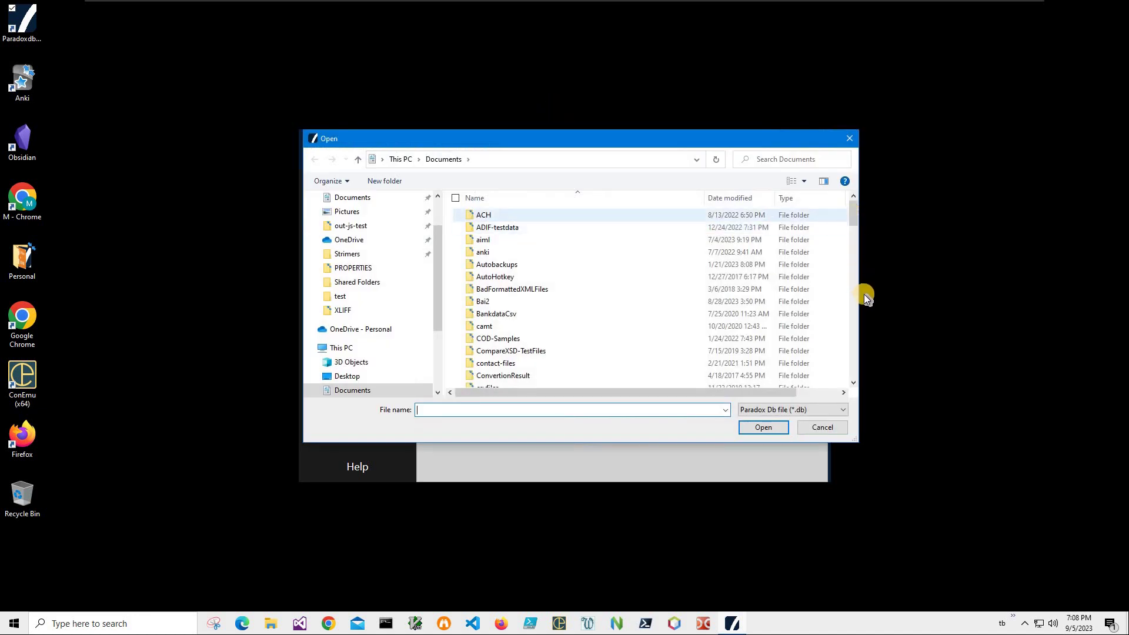
{"action": "left_click_drag", "start_coordinate": [853, 213], "coordinate": [866, 307]}
{"action": "scroll", "coordinate": [488, 259], "scroll_direction": "up", "scroll_amount": 3}
{"action": "double_click", "coordinate": [480, 218]}
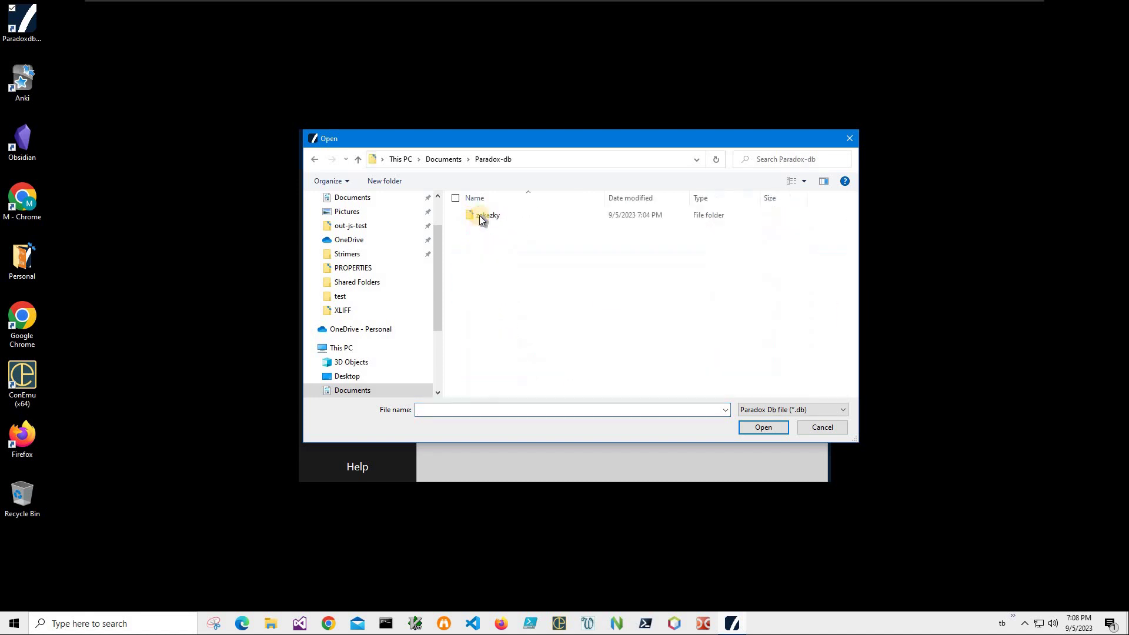
{"action": "double_click", "coordinate": [480, 216]}
{"action": "key", "text": "ctrl+a"}
{"action": "key", "text": "Return"}
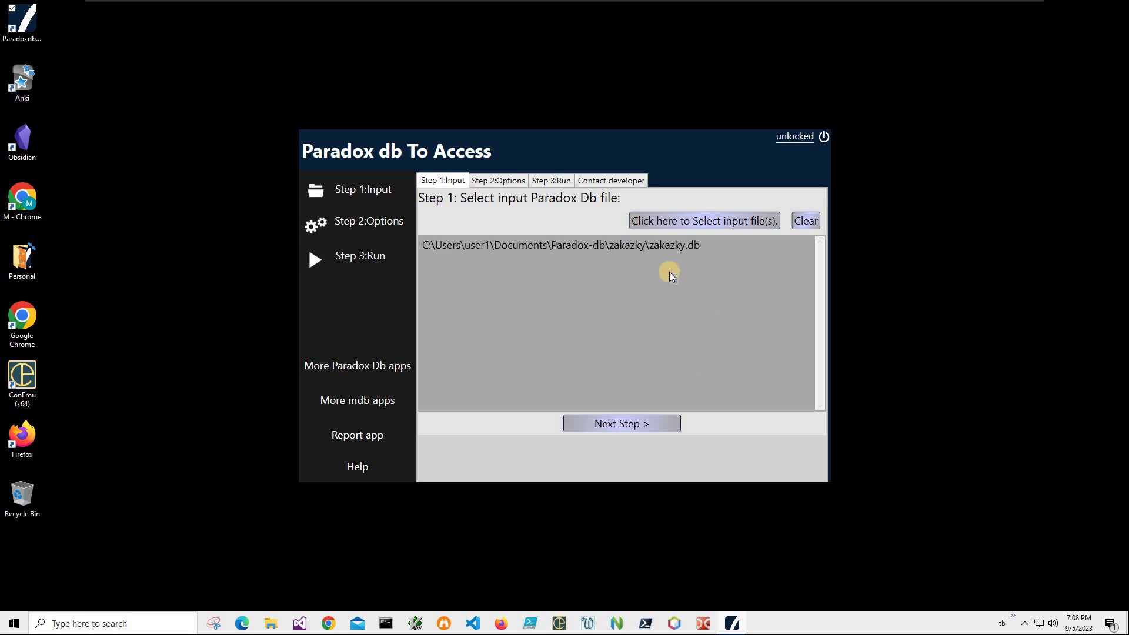
- Advance past Step 2:Options, keeping 'create a new mdb', to the Step 3:Run page
{"action": "left_click", "coordinate": [616, 425]}
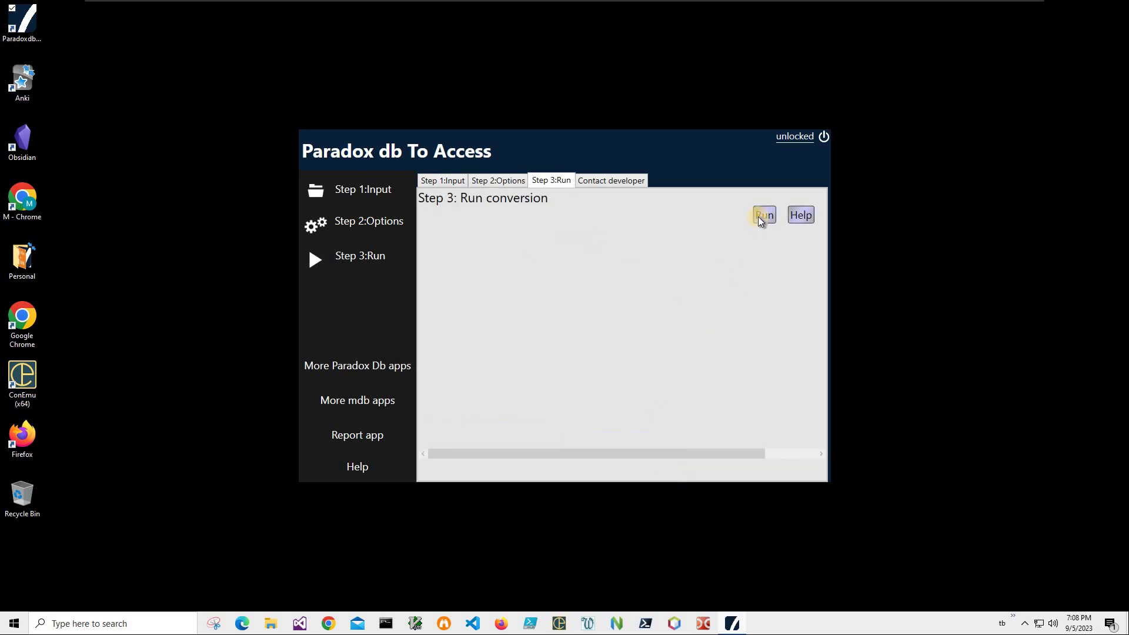
- Run the conversion and save the new .mdb under its suggested name in the zakazky folder
{"action": "left_click", "coordinate": [763, 215]}
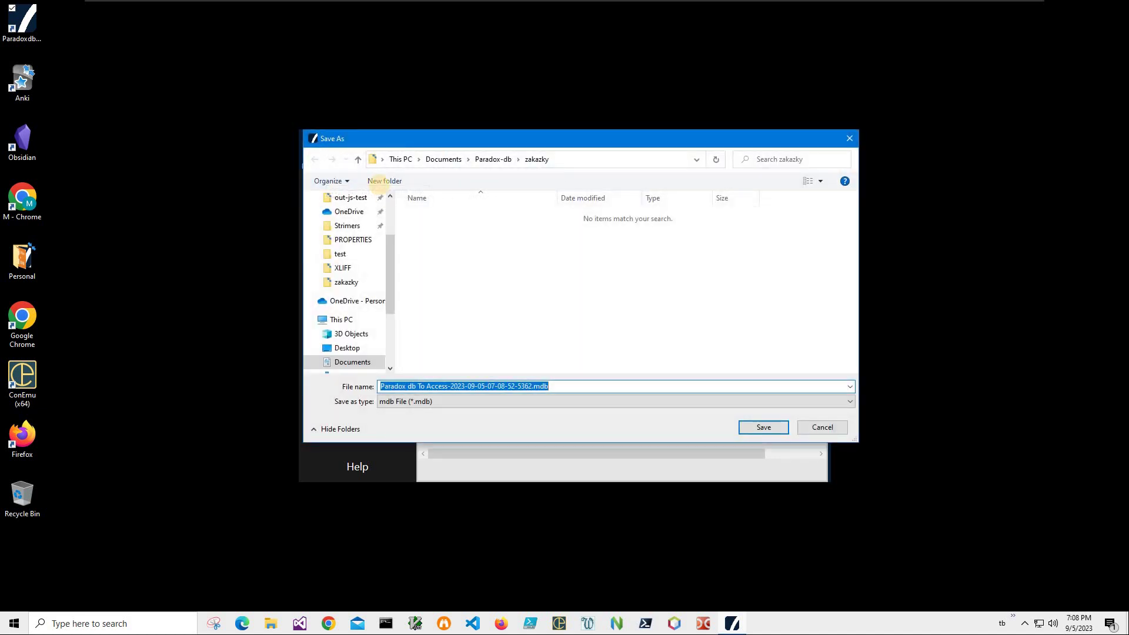
{"action": "left_click_drag", "start_coordinate": [380, 195], "coordinate": [380, 189]}
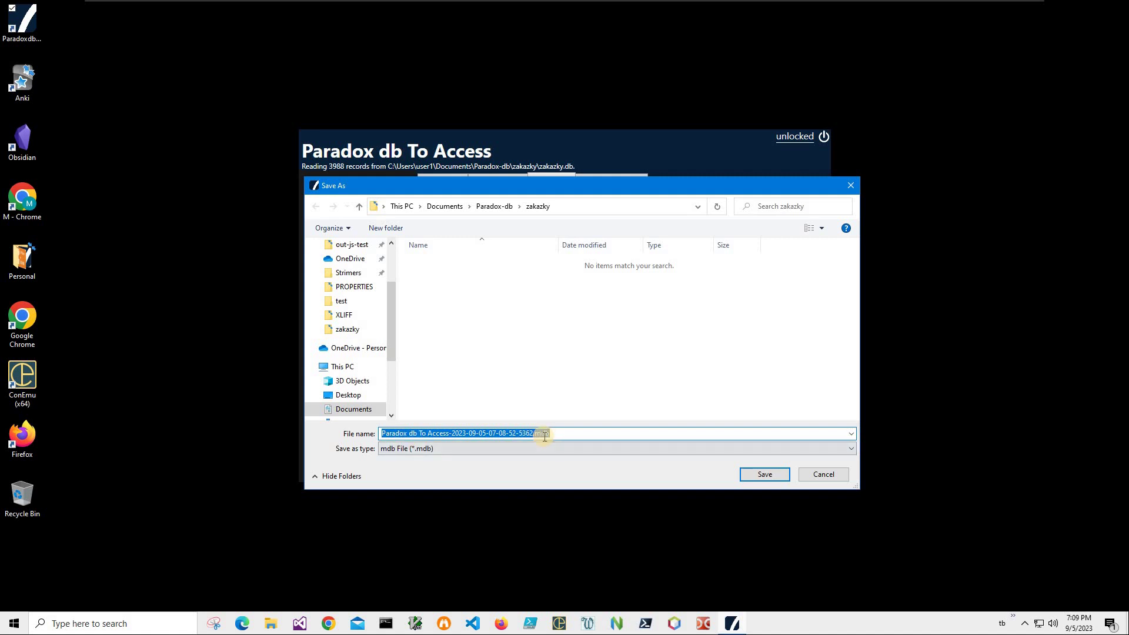
{"action": "left_click", "coordinate": [777, 478]}
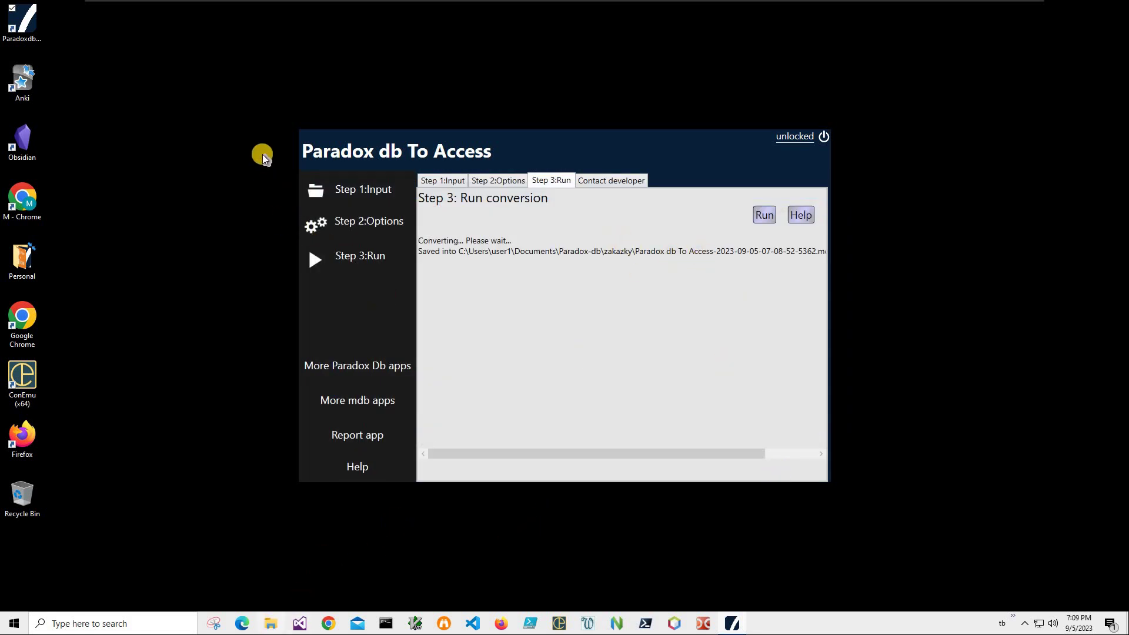
- Open the new .mdb in Mdb Viewer and keep the zakazky table displayed
{"action": "key", "text": "super+e"}
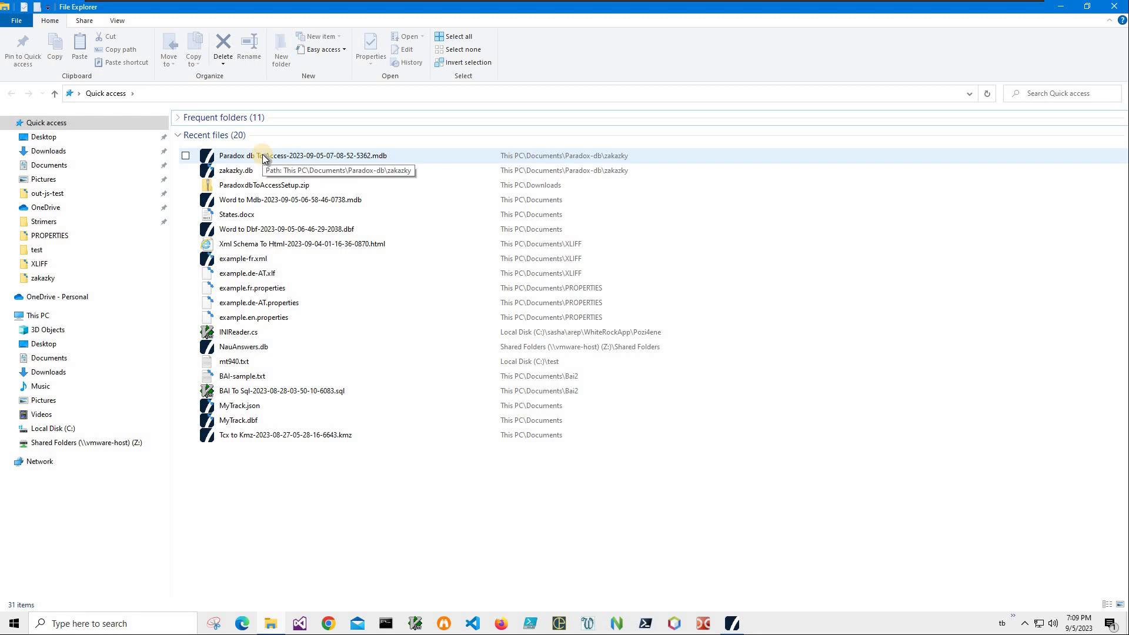
{"action": "double_click", "coordinate": [263, 157]}
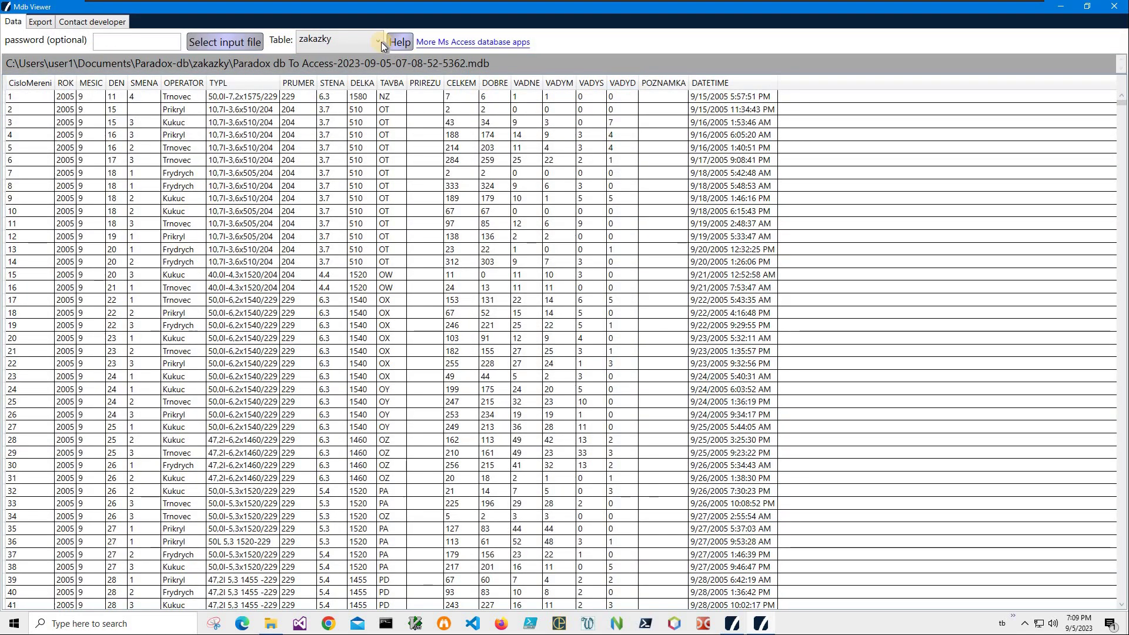
{"action": "left_click", "coordinate": [301, 47]}
{"action": "left_click", "coordinate": [302, 47]}
- Scroll through the zakazky records, then resize the viewer window over the file browser
{"action": "left_click", "coordinate": [263, 135]}
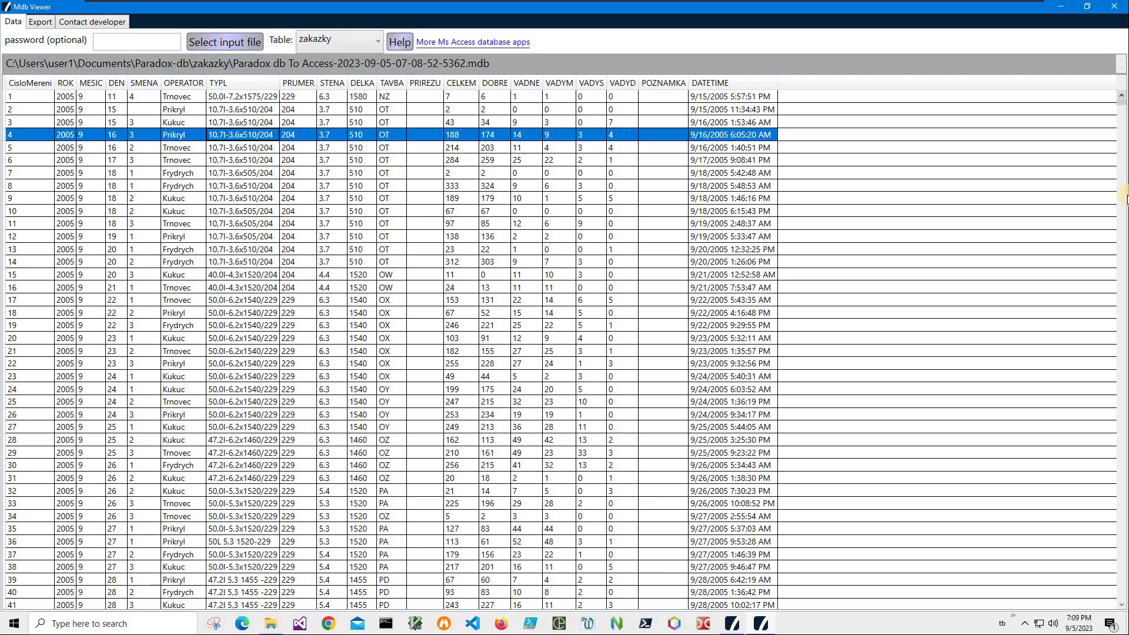
{"action": "scroll", "coordinate": [1118, 357], "scroll_direction": "down", "scroll_amount": 1}
{"action": "left_click", "coordinate": [1118, 358]}
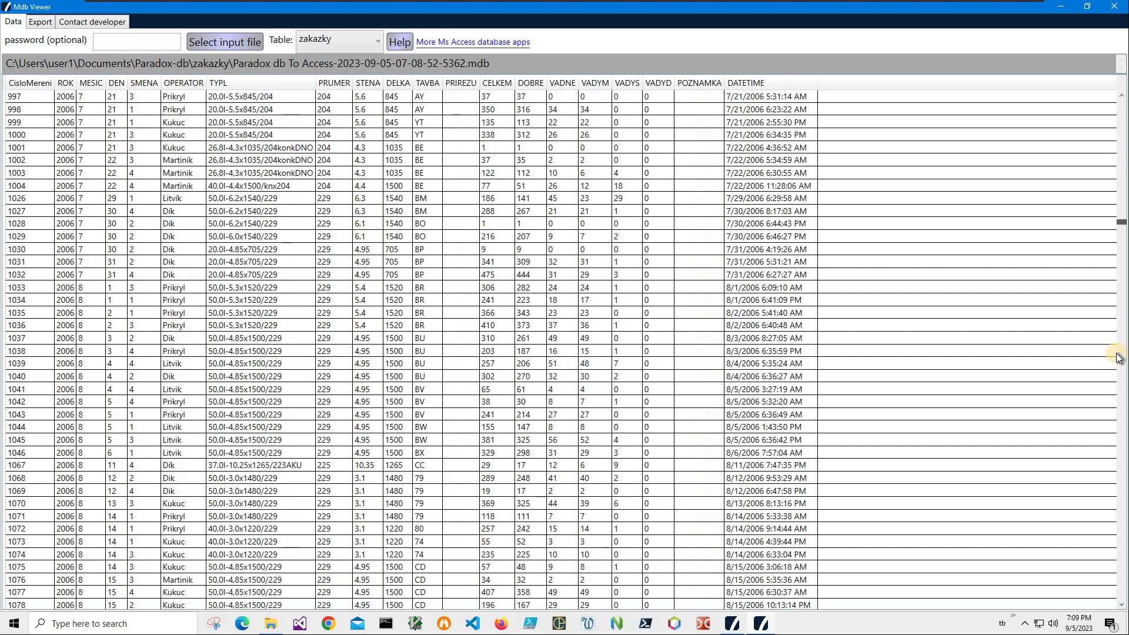
{"action": "left_click_drag", "start_coordinate": [1107, 375], "coordinate": [822, 8]}
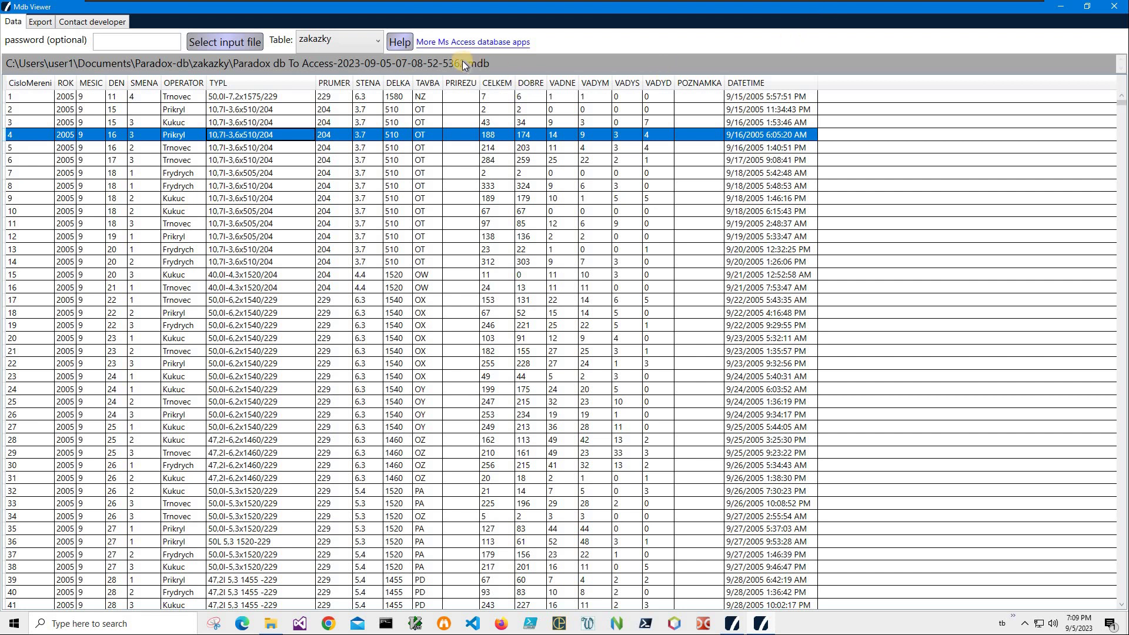
{"action": "left_click_drag", "start_coordinate": [462, 61], "coordinate": [530, 70]}
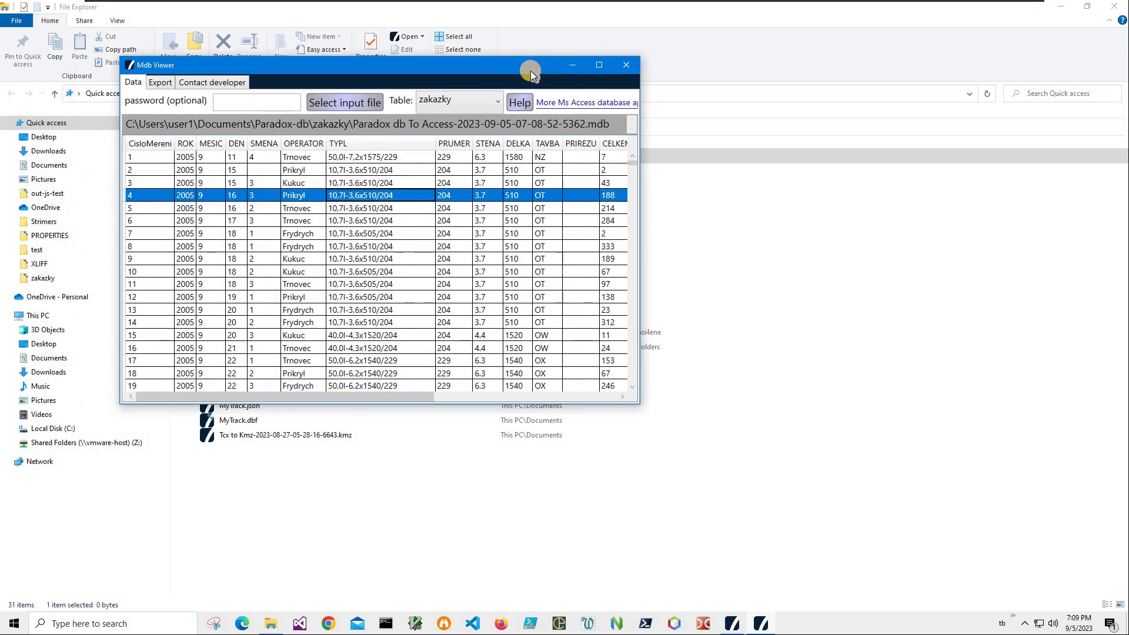